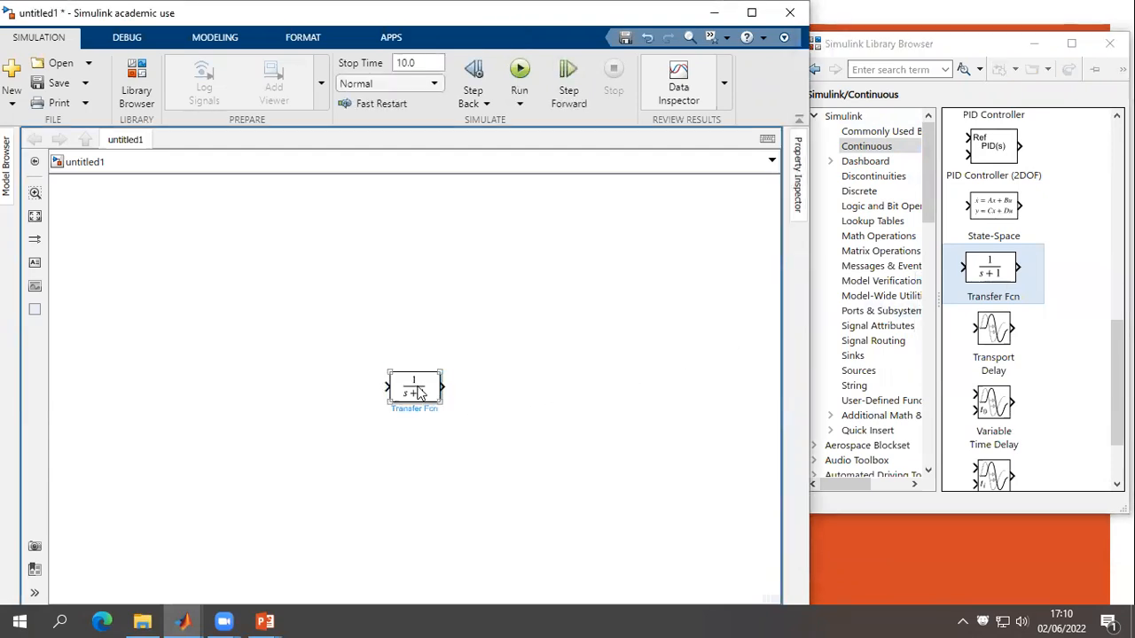
# Set the Transfer Fcn block's denominator coefficients to [5 1 1] and enlarge the block so its full expression fits
pyautogui.doubleClick(417, 388)
pyautogui.moveTo(585, 173); pyautogui.dragTo(738, 84)
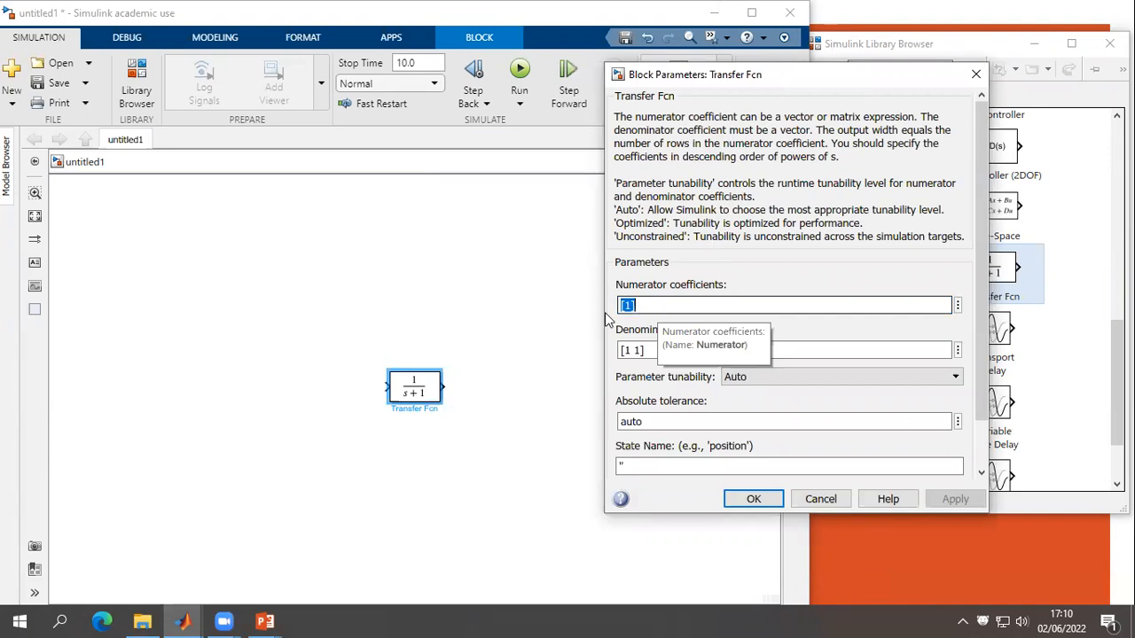
pyautogui.click(627, 306)
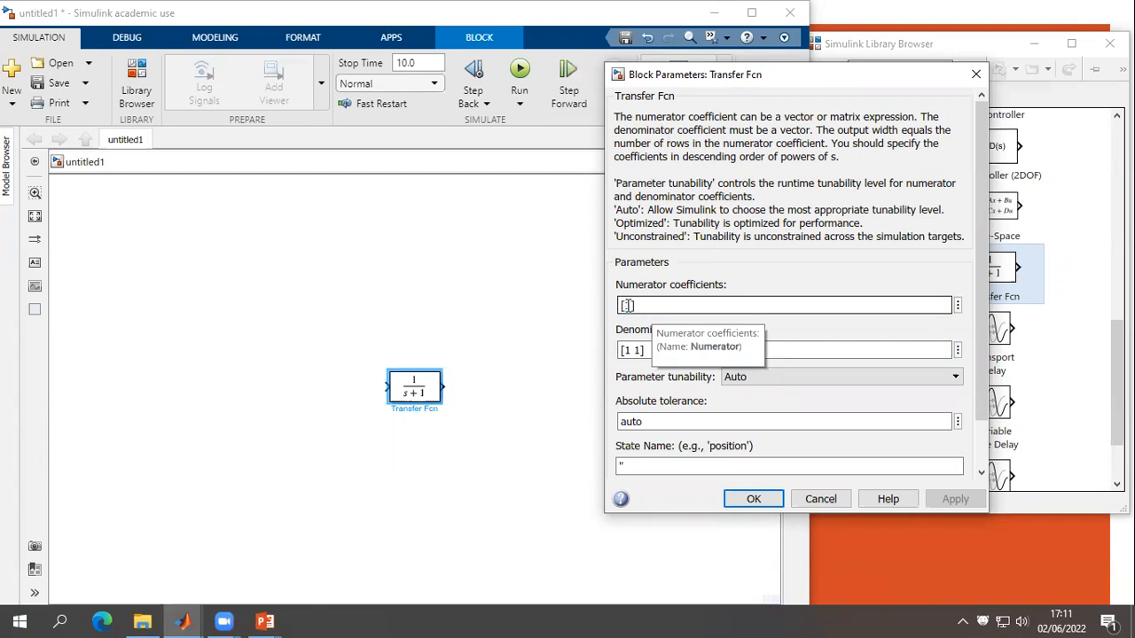
pyautogui.tripleClick(632, 350)
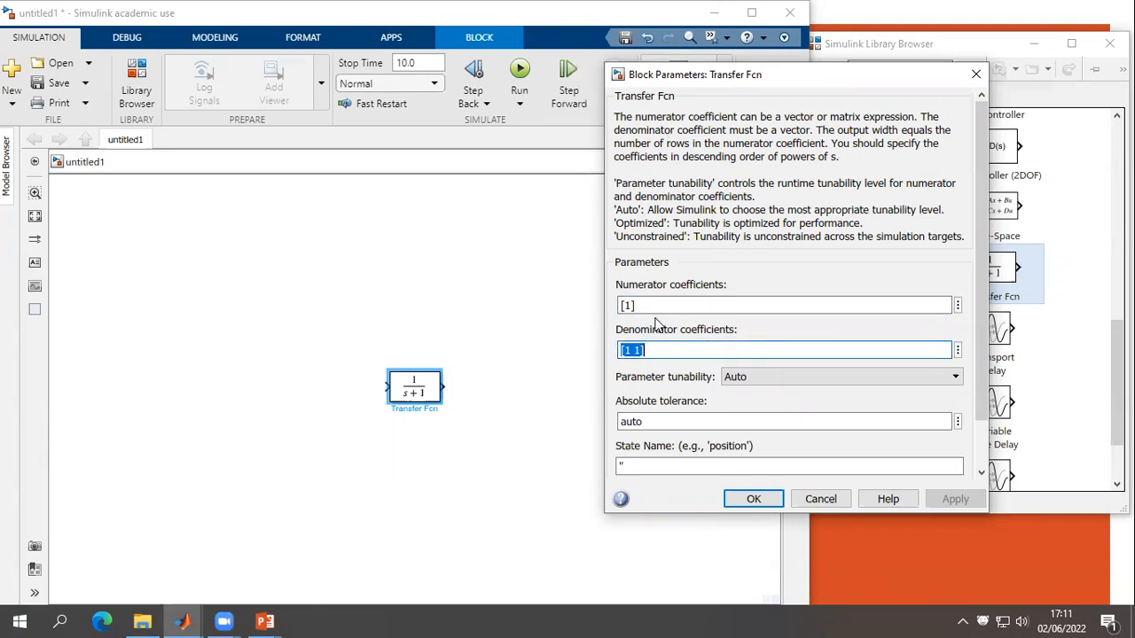
pyautogui.click(626, 351)
pyautogui.press('Right')
pyautogui.press('BackSpace')
pyautogui.write('5')
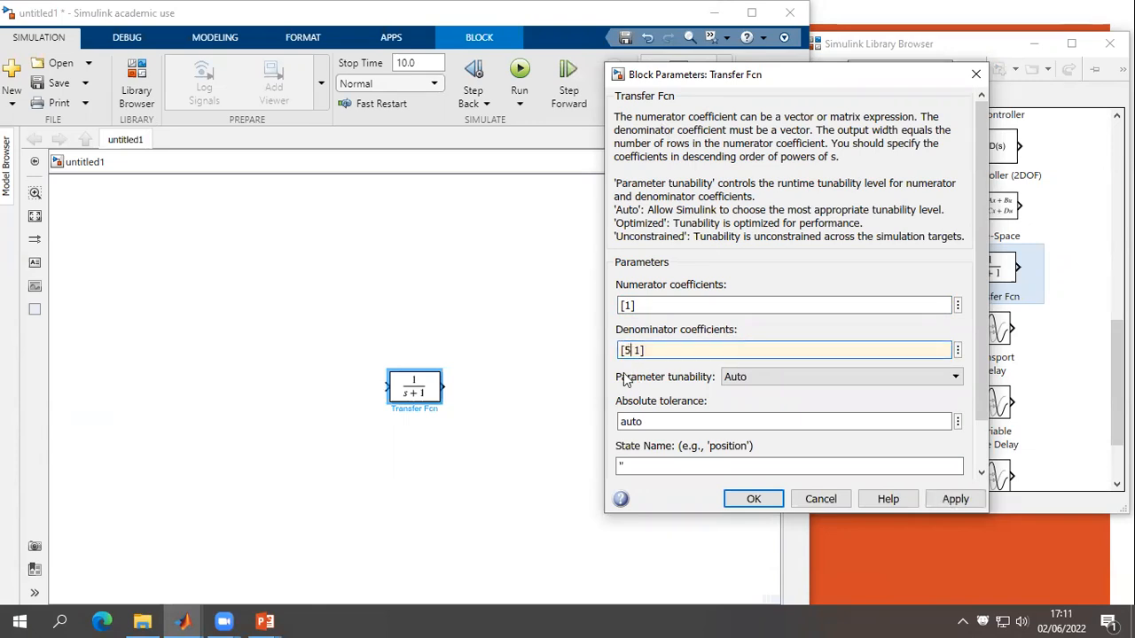
pyautogui.write(' 1')
pyautogui.click(753, 499)
pyautogui.moveTo(441, 372); pyautogui.dragTo(496, 336)
pyautogui.moveTo(435, 359); pyautogui.dragTo(406, 347)
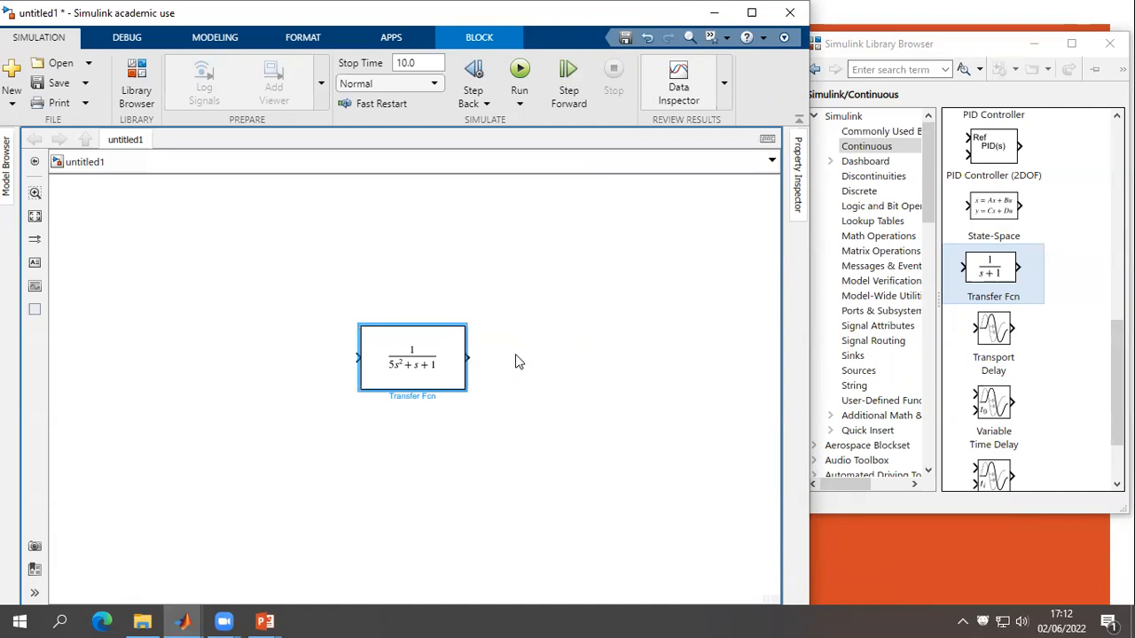
# Add a Scope block from the Sinks library and connect it to the Transfer Fcn output
pyautogui.click(854, 357)
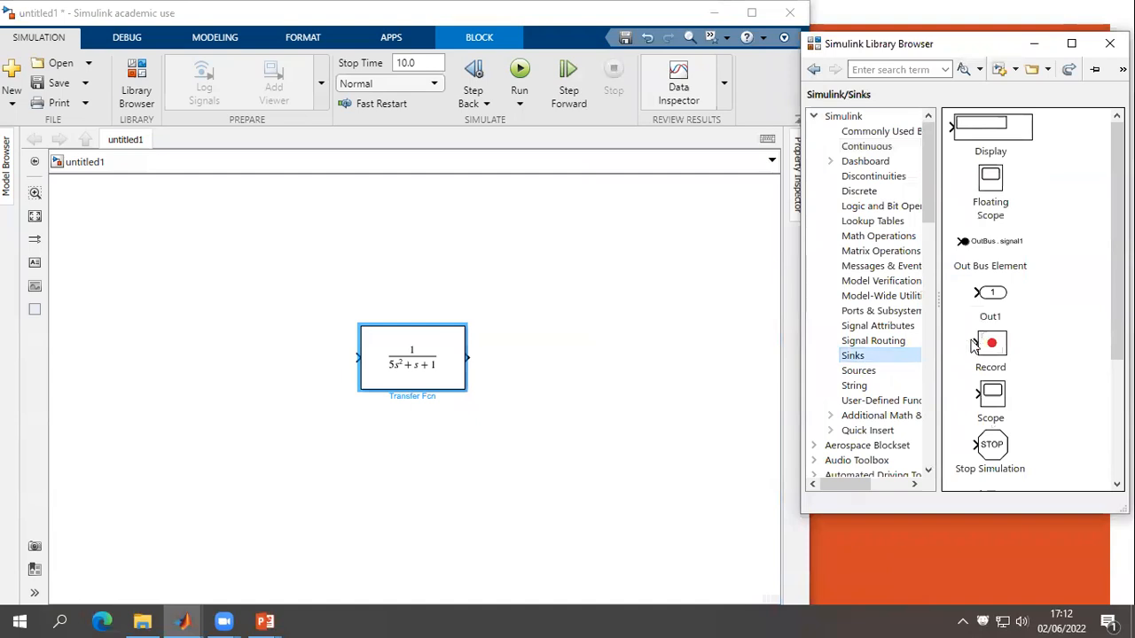
pyautogui.click(1002, 403)
pyautogui.rightClick(1001, 403)
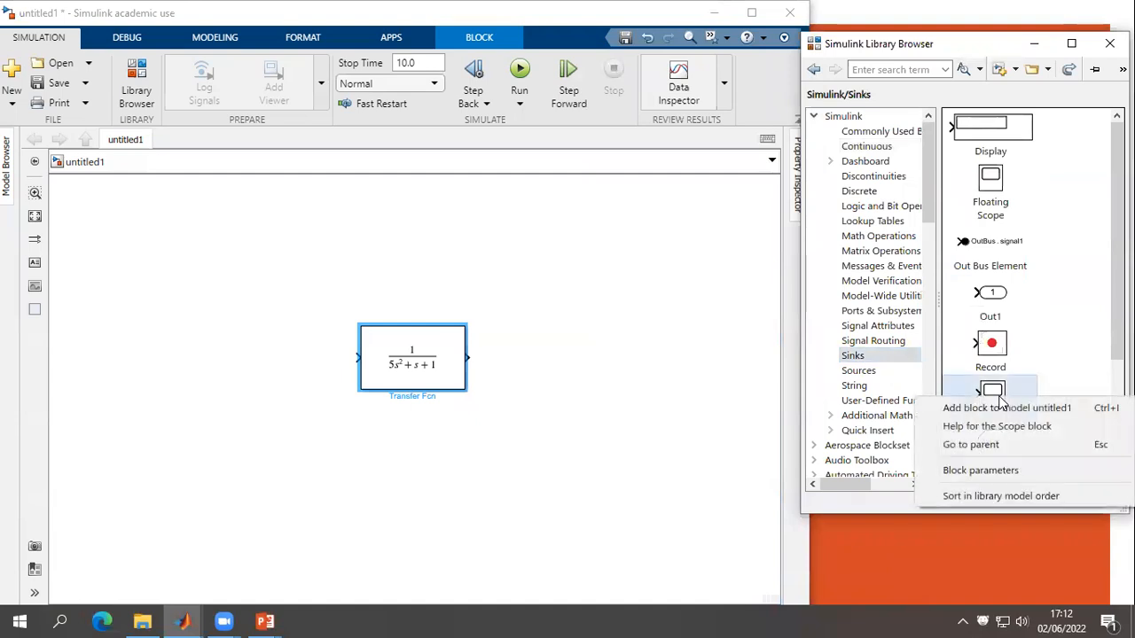
pyautogui.click(986, 407)
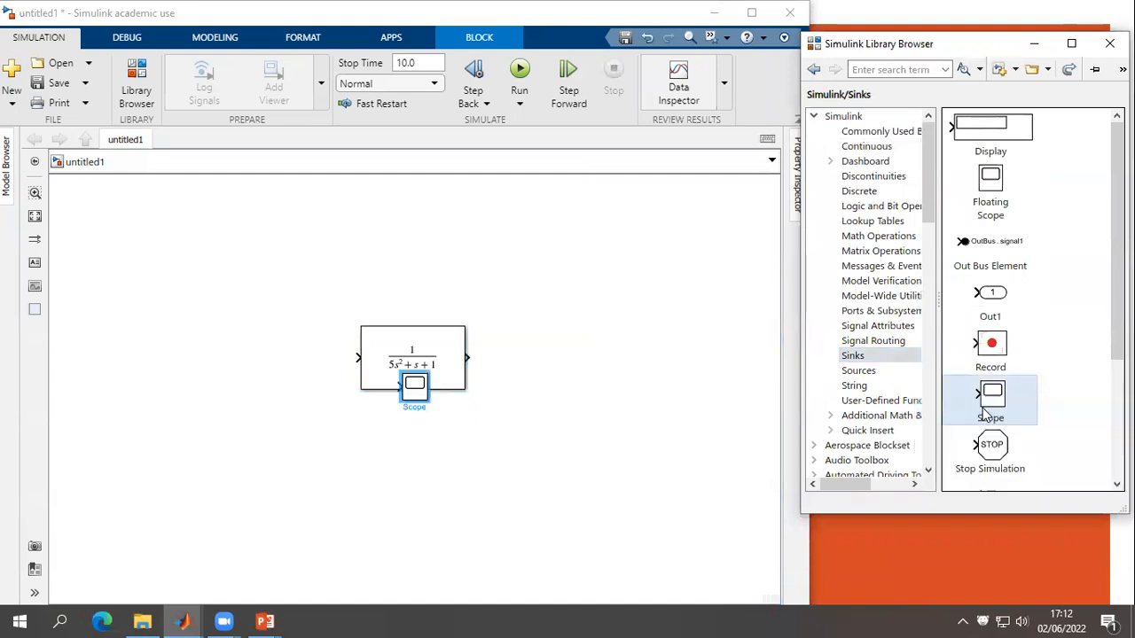
pyautogui.moveTo(405, 387)
pyautogui.mouseDown()
pyautogui.moveTo(622, 352)
pyautogui.moveTo(469, 356)
pyautogui.moveTo(599, 356)
pyautogui.mouseUp()
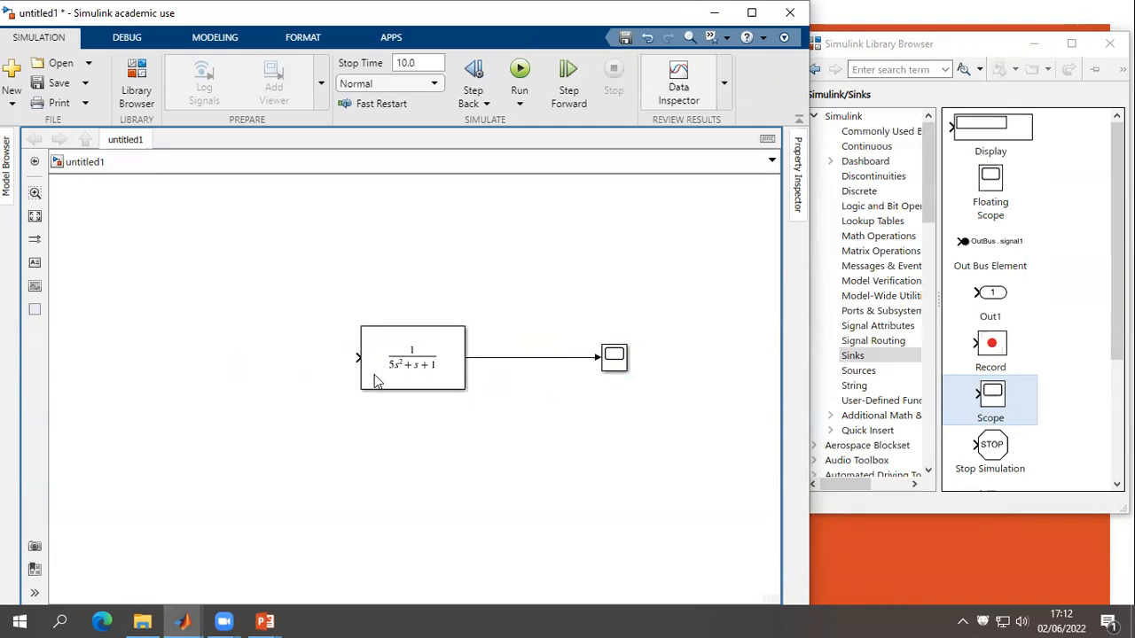
# Add a Step block from the Sources library and connect it to the Transfer Fcn input
pyautogui.click(858, 374)
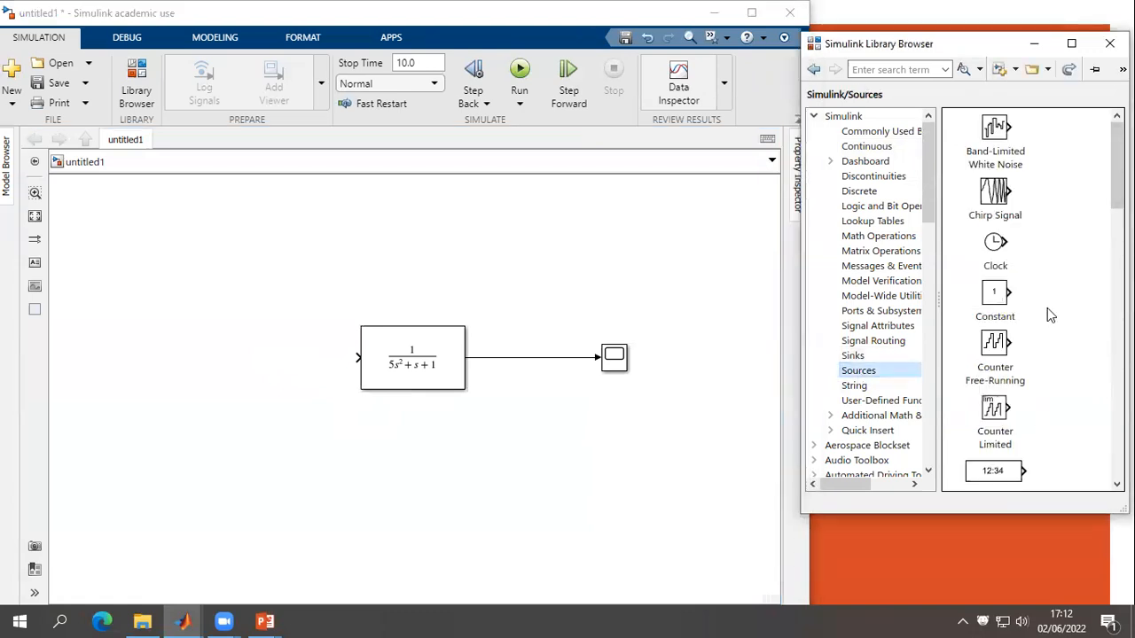
pyautogui.scroll(-3, 1021, 346)
pyautogui.scroll(-10, 1021, 346)
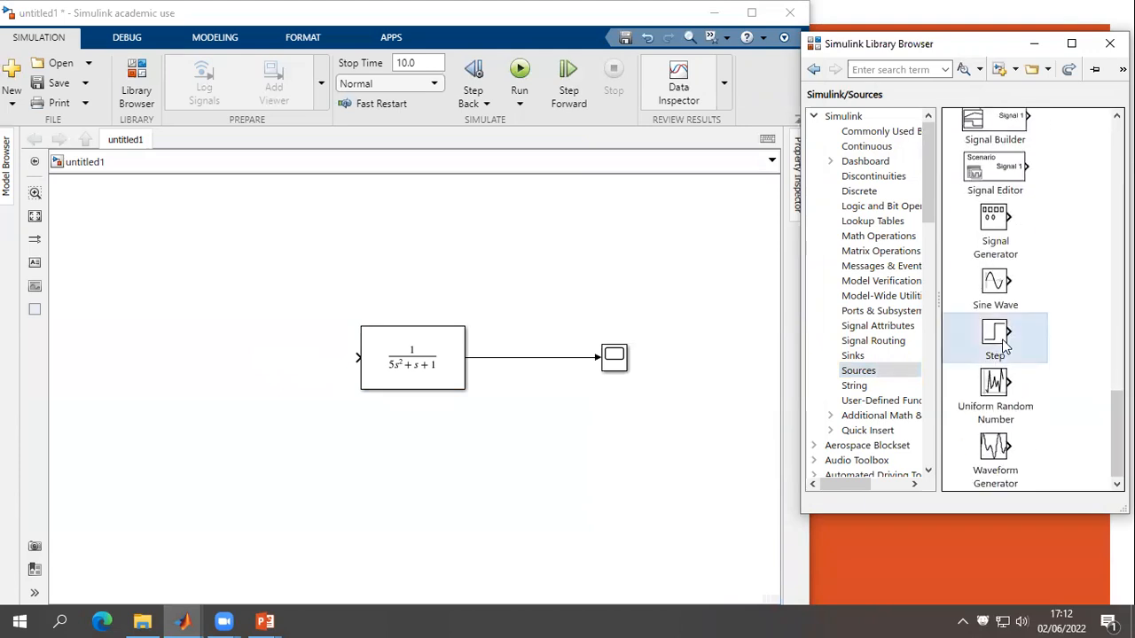
pyautogui.rightClick(1003, 347)
pyautogui.click(975, 351)
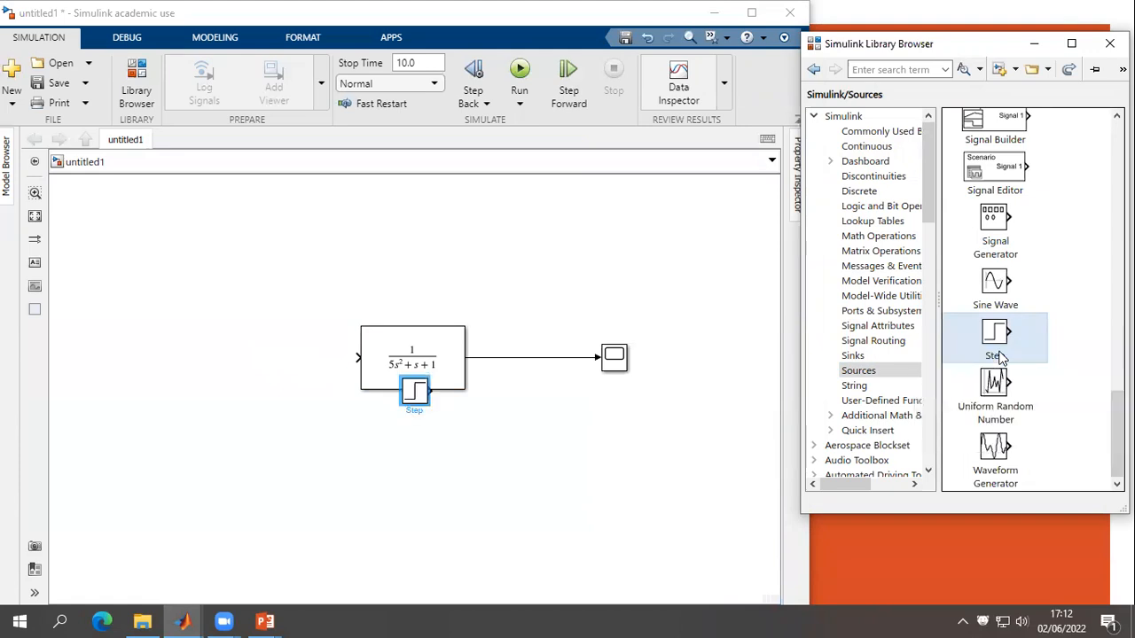
pyautogui.moveTo(417, 390)
pyautogui.mouseDown()
pyautogui.moveTo(224, 368)
pyautogui.moveTo(237, 357)
pyautogui.moveTo(355, 358)
pyautogui.mouseUp()
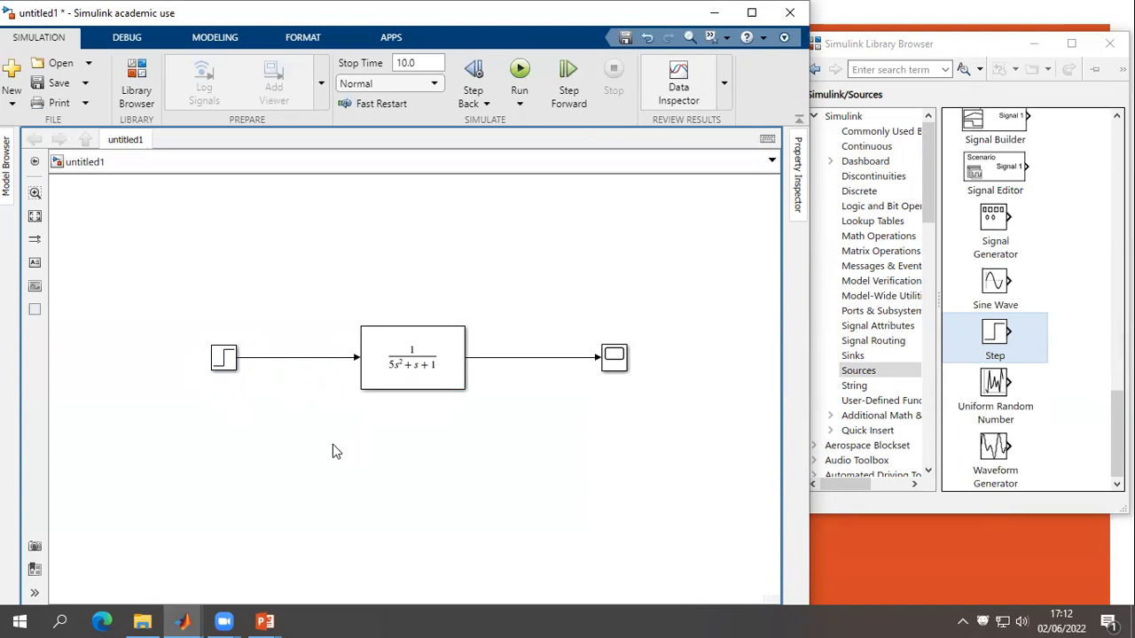
# Set the Step block's step time to 0, keeping the initial value 0 and final value 1
pyautogui.doubleClick(226, 360)
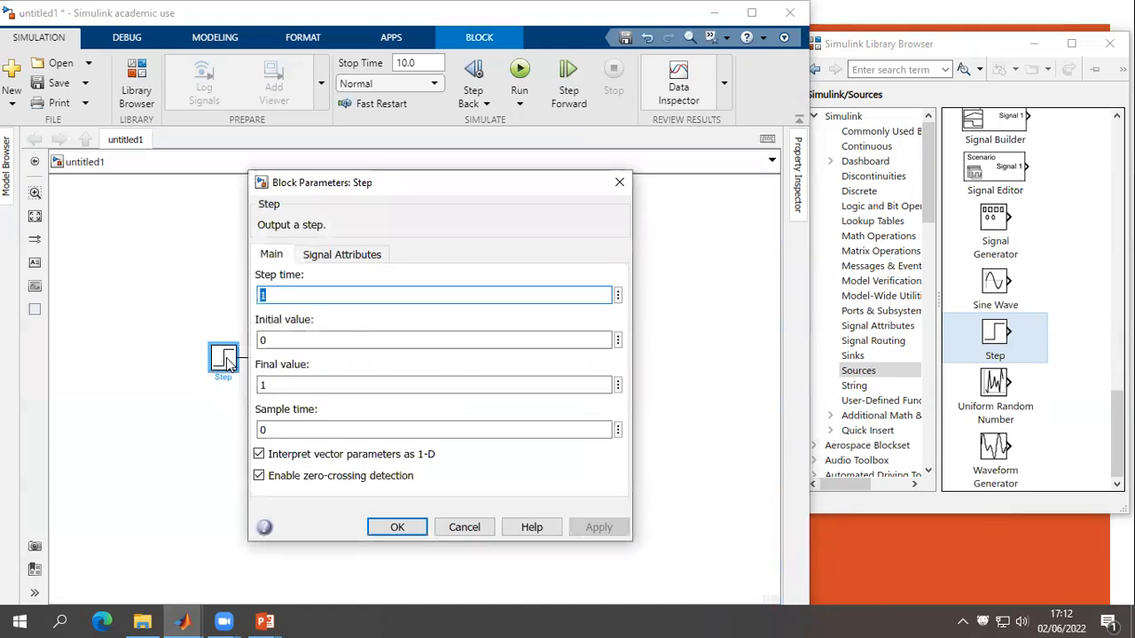
pyautogui.moveTo(312, 193); pyautogui.dragTo(556, 173)
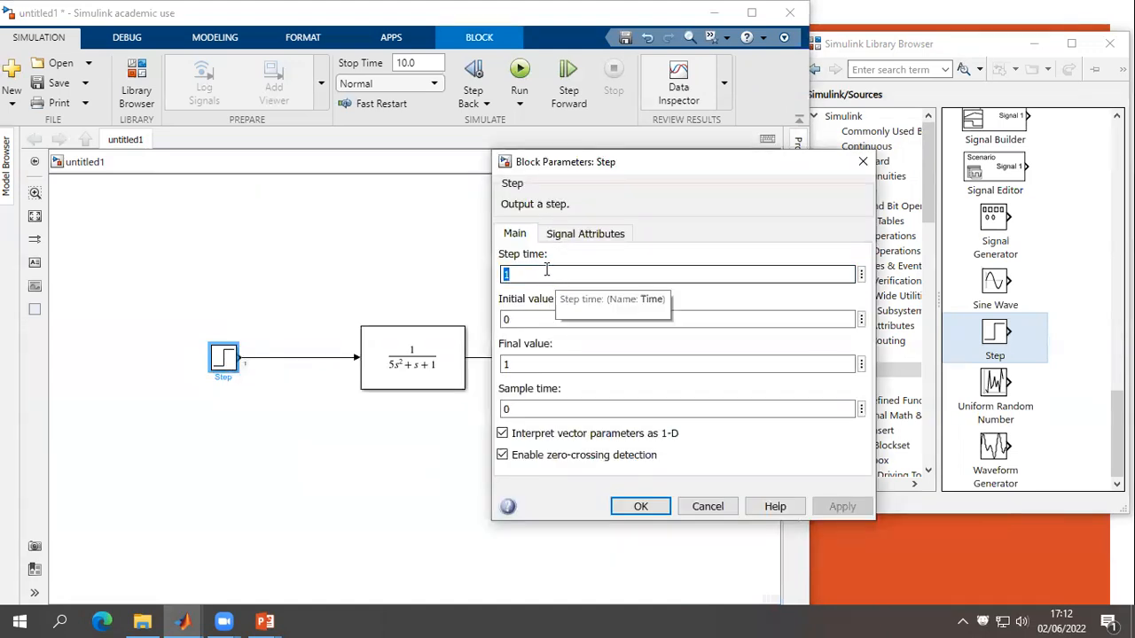
pyautogui.click(536, 318)
pyautogui.click(534, 364)
pyautogui.click(514, 275)
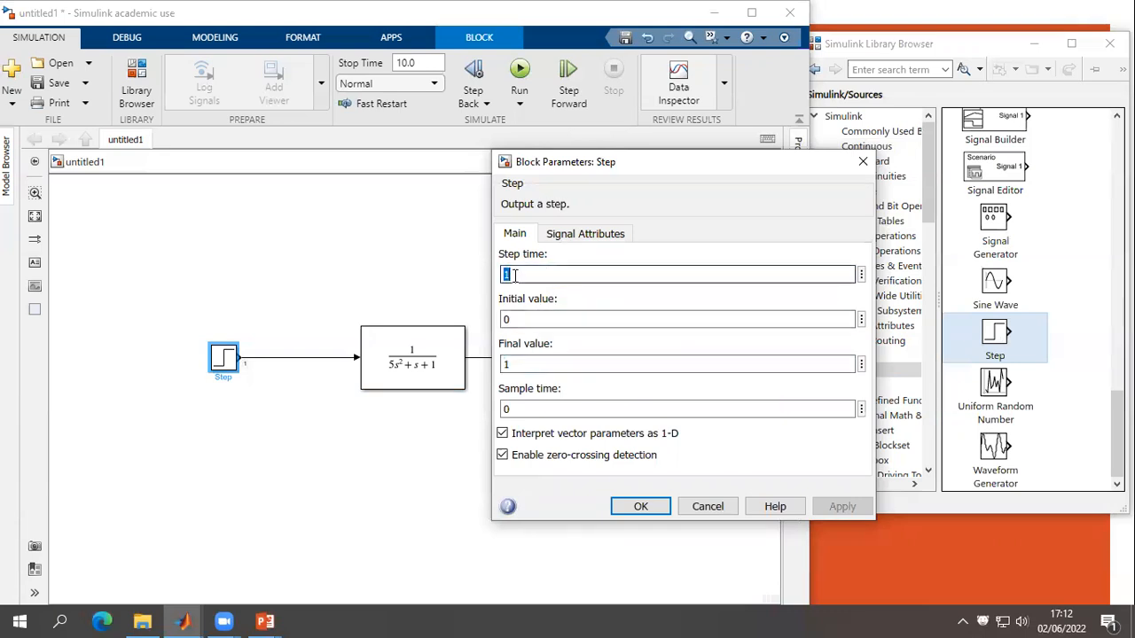
pyautogui.write('0')
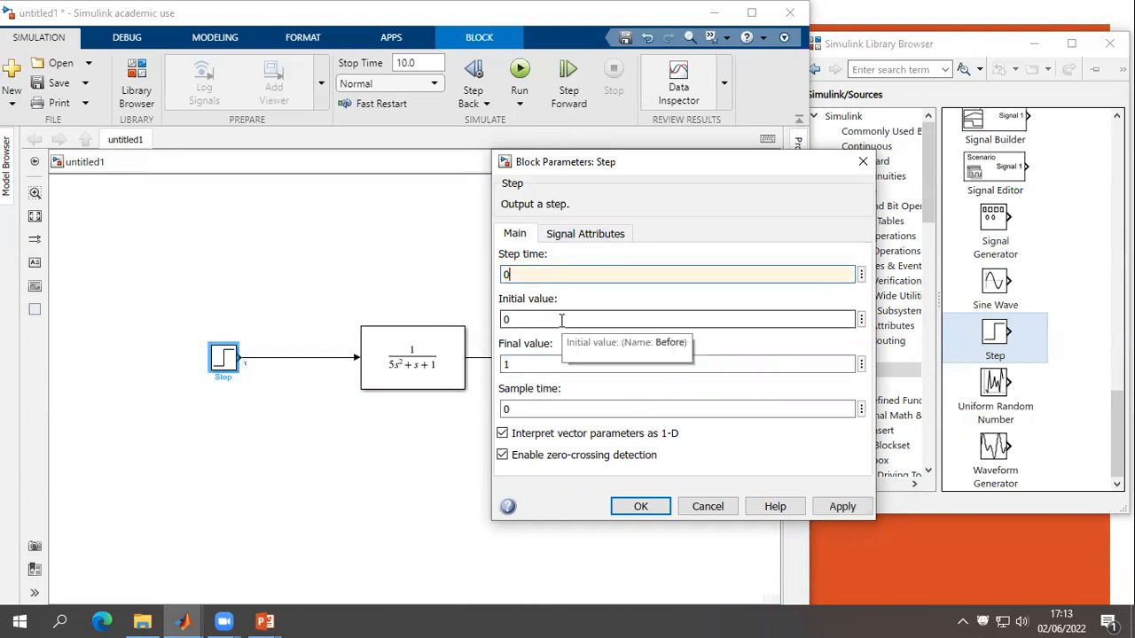
pyautogui.doubleClick(526, 363)
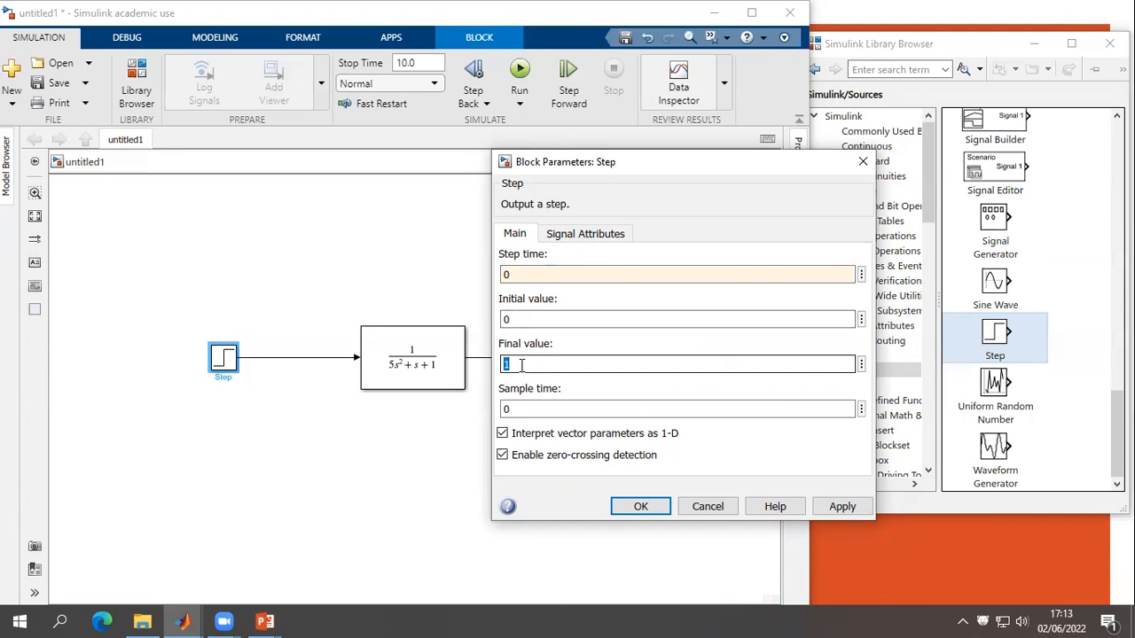
pyautogui.click(638, 507)
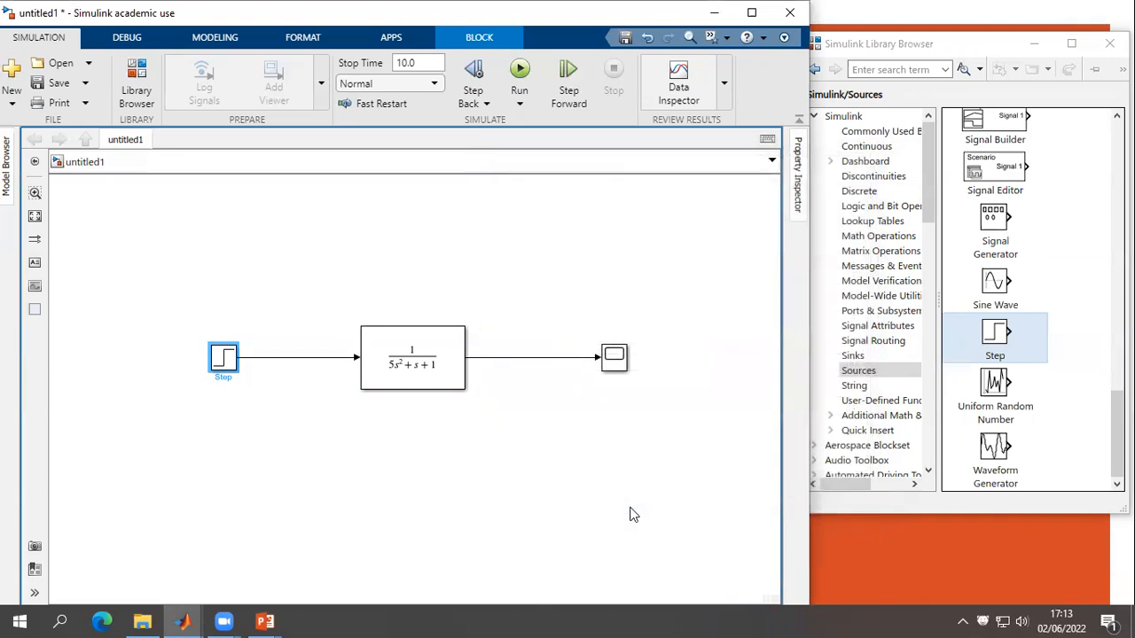
# Run the simulation with the stop time of 10 and examine the step response in the Scope
pyautogui.click(426, 64)
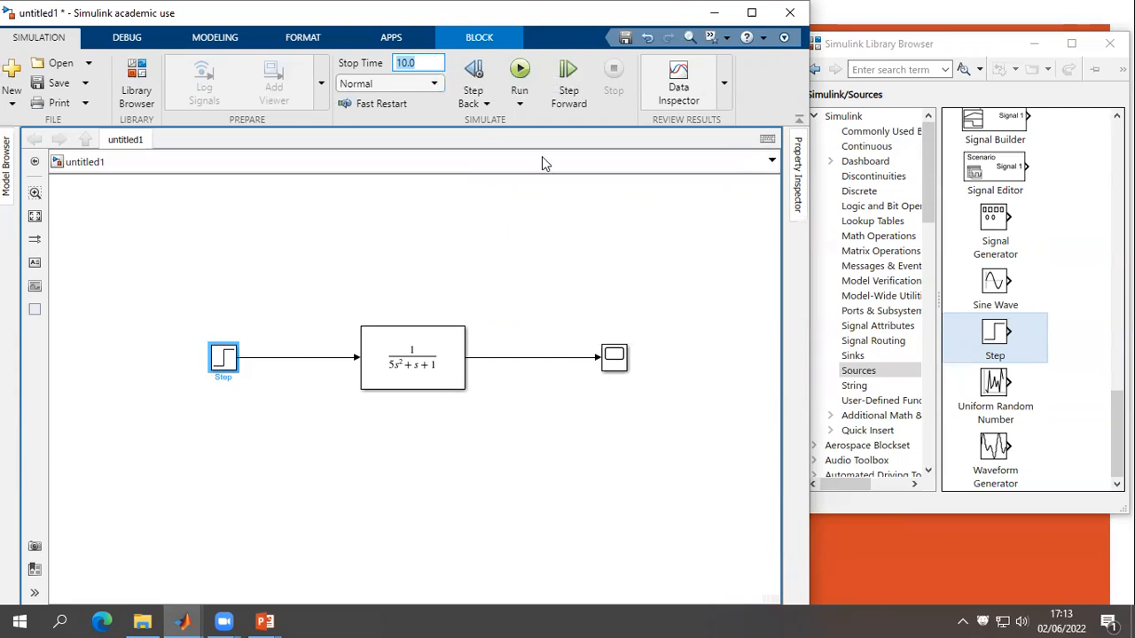
pyautogui.click(520, 71)
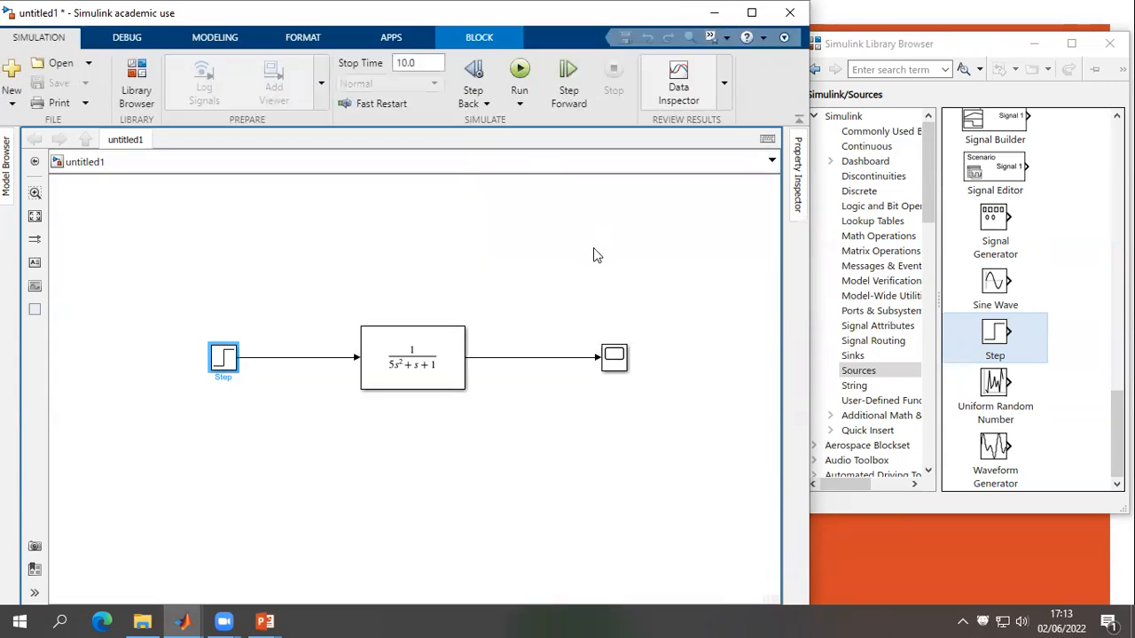
pyautogui.doubleClick(612, 357)
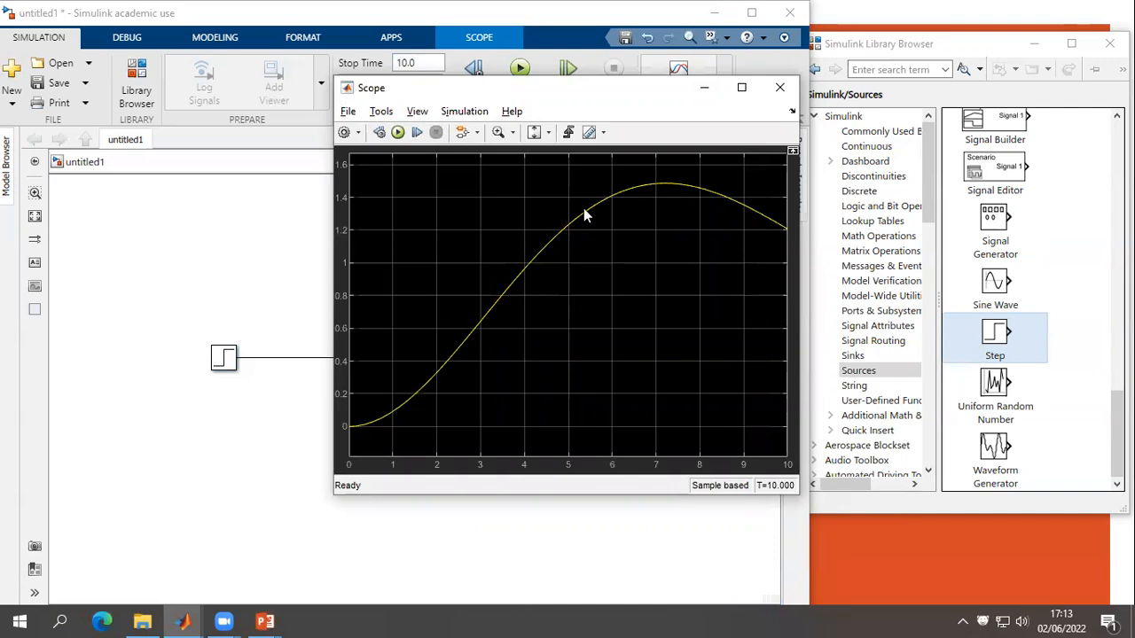
pyautogui.click(779, 88)
# Set the simulation stop time to 50, rerun the model, and show the response in a maximized Scope
pyautogui.moveTo(434, 64); pyautogui.dragTo(384, 71)
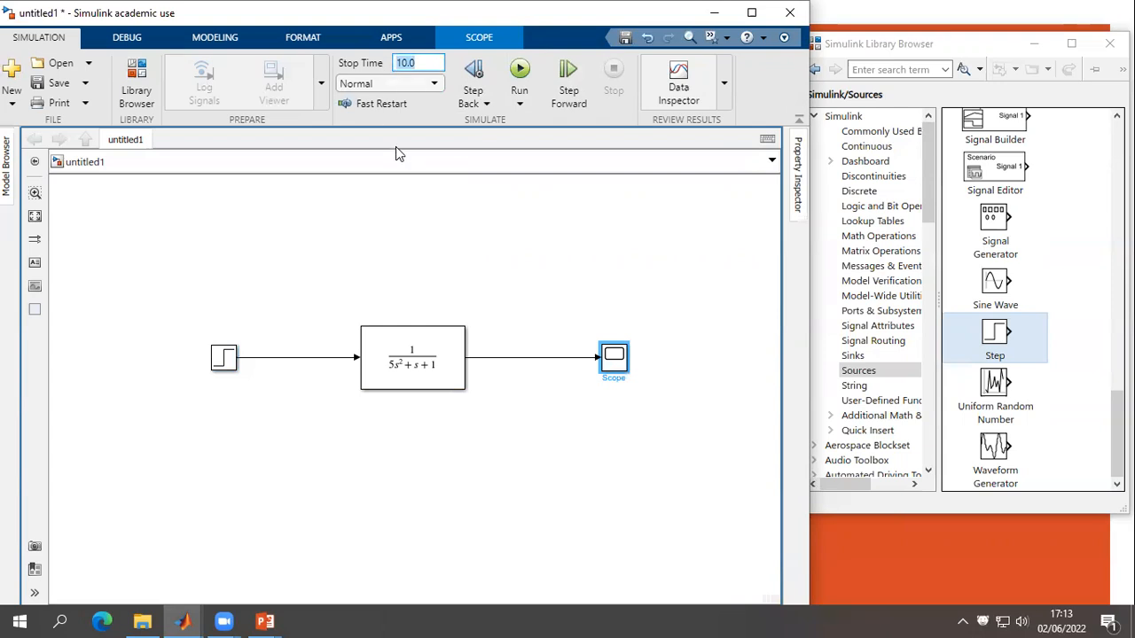
pyautogui.write('50')
pyautogui.click(521, 75)
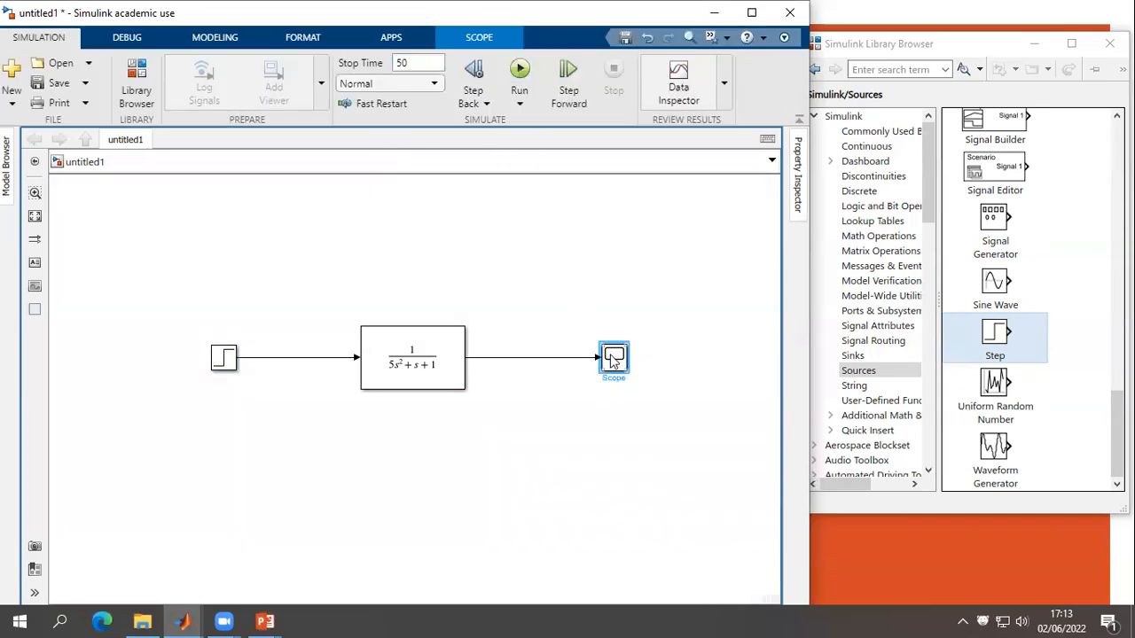
pyautogui.doubleClick(611, 357)
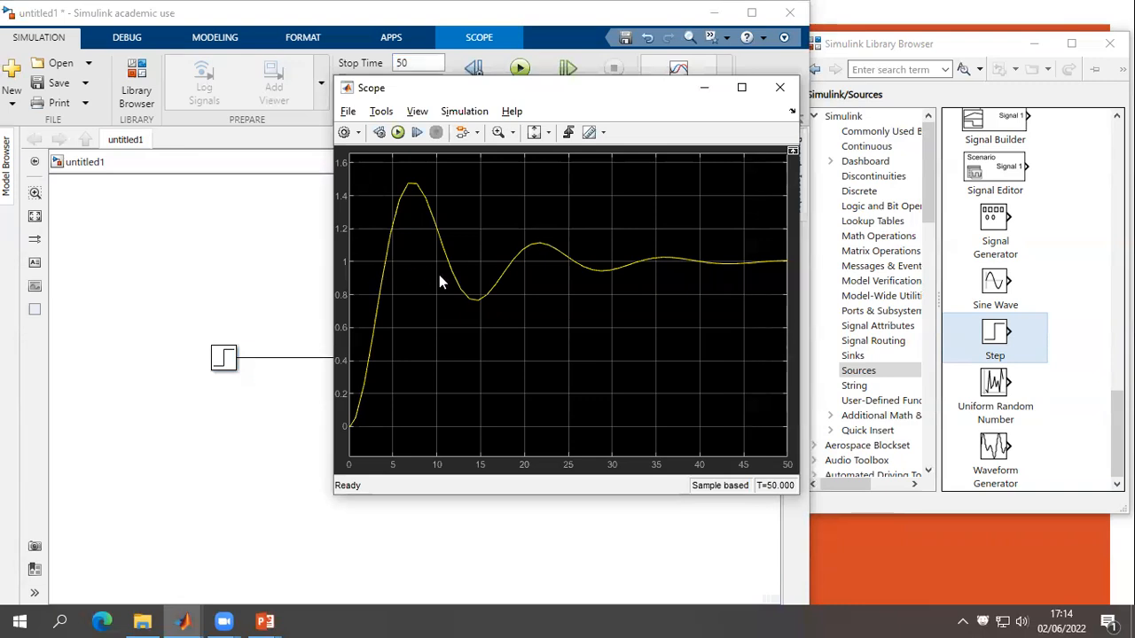
pyautogui.click(743, 88)
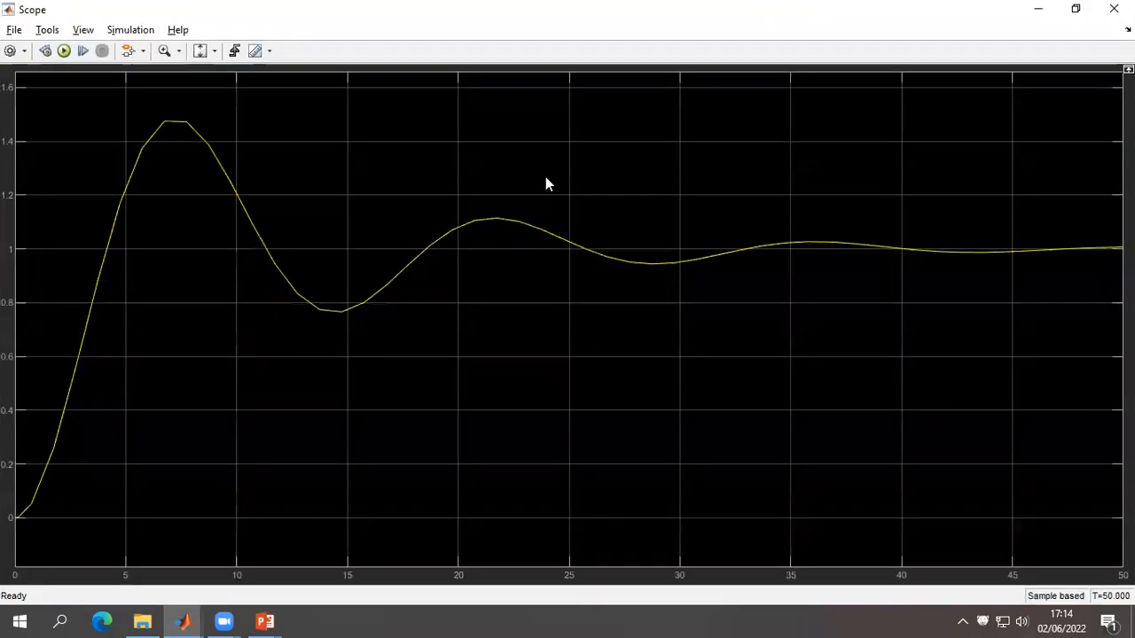
# Turn on cursor measurements and place cursor 1 on the first peak at about 7.3 s and cursor 2 on the second at about 21.8 s
pyautogui.click(255, 51)
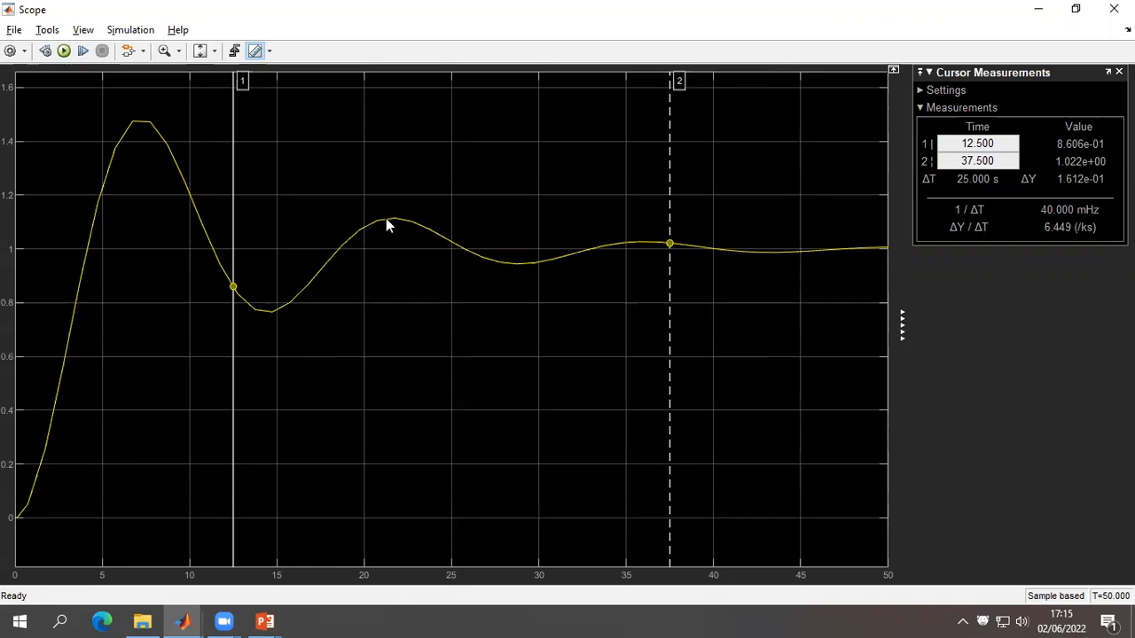
pyautogui.moveTo(232, 281); pyautogui.dragTo(142, 147)
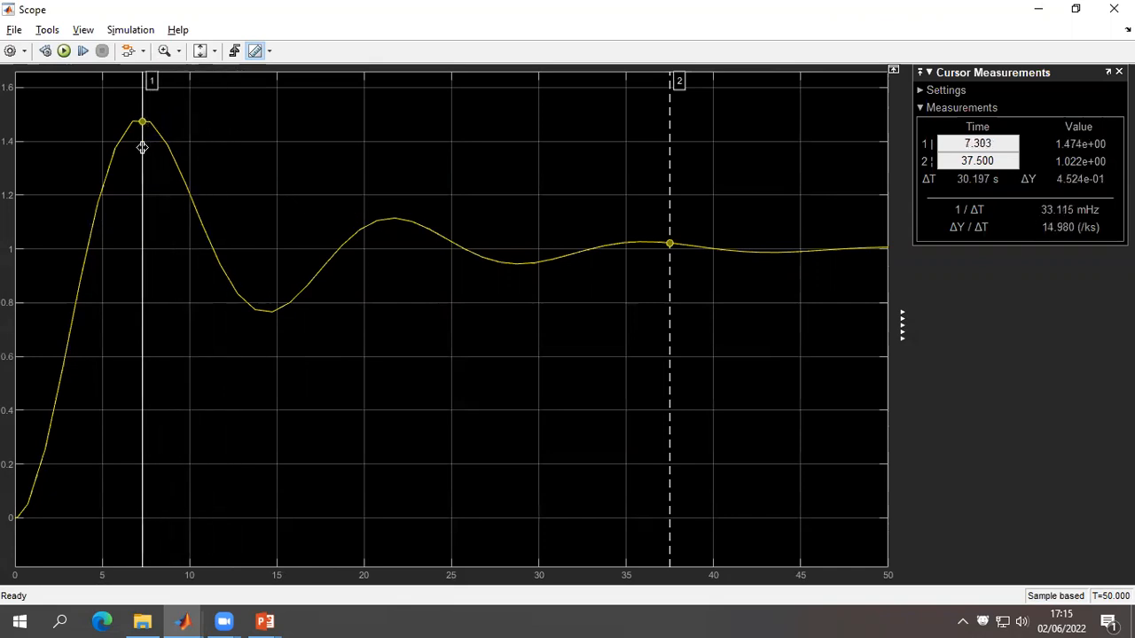
pyautogui.moveTo(668, 242); pyautogui.dragTo(396, 211)
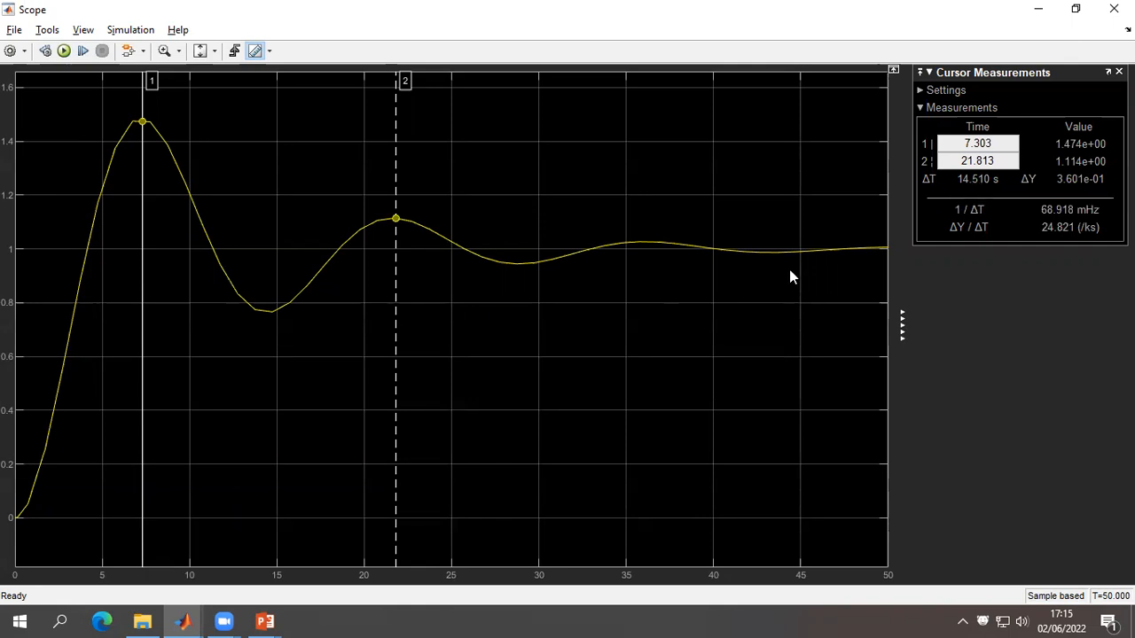
# Switch away from the Scope to another open window
pyautogui.hotkey('alt', 'Tab')
pyautogui.hotkey('alt', 'Tab')
pyautogui.hotkey('alt', 'Tab')
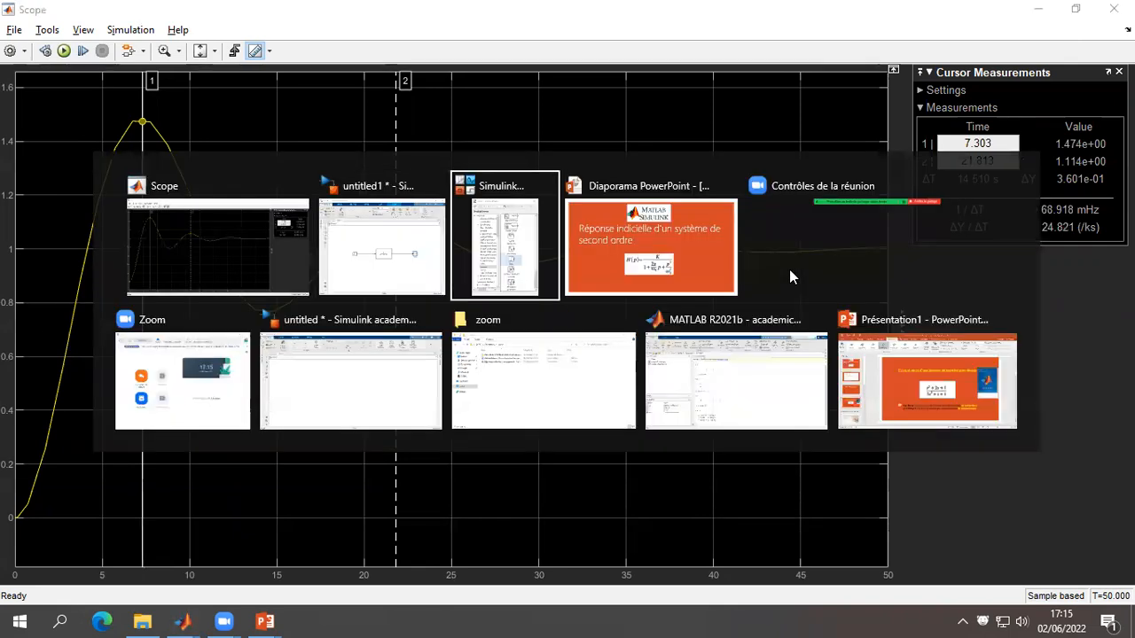